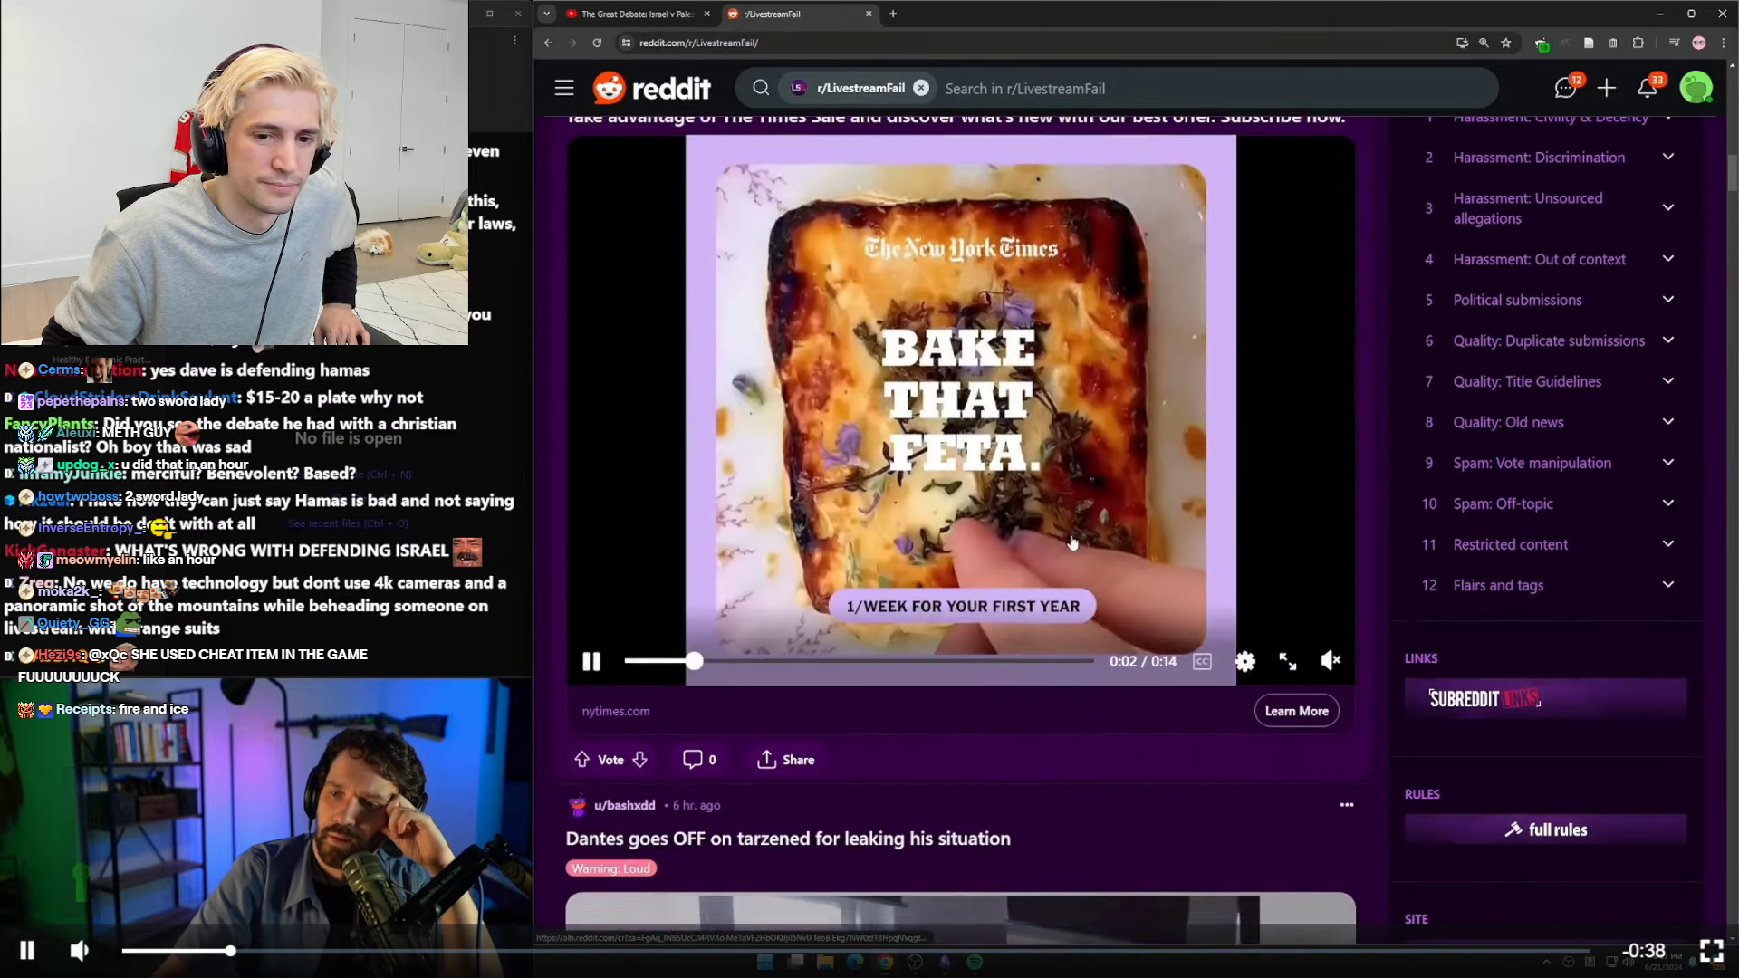
scroll(1166, 598, "down", 5)
scroll(1166, 598, "down", 3)
scroll(1186, 811, "up", 3)
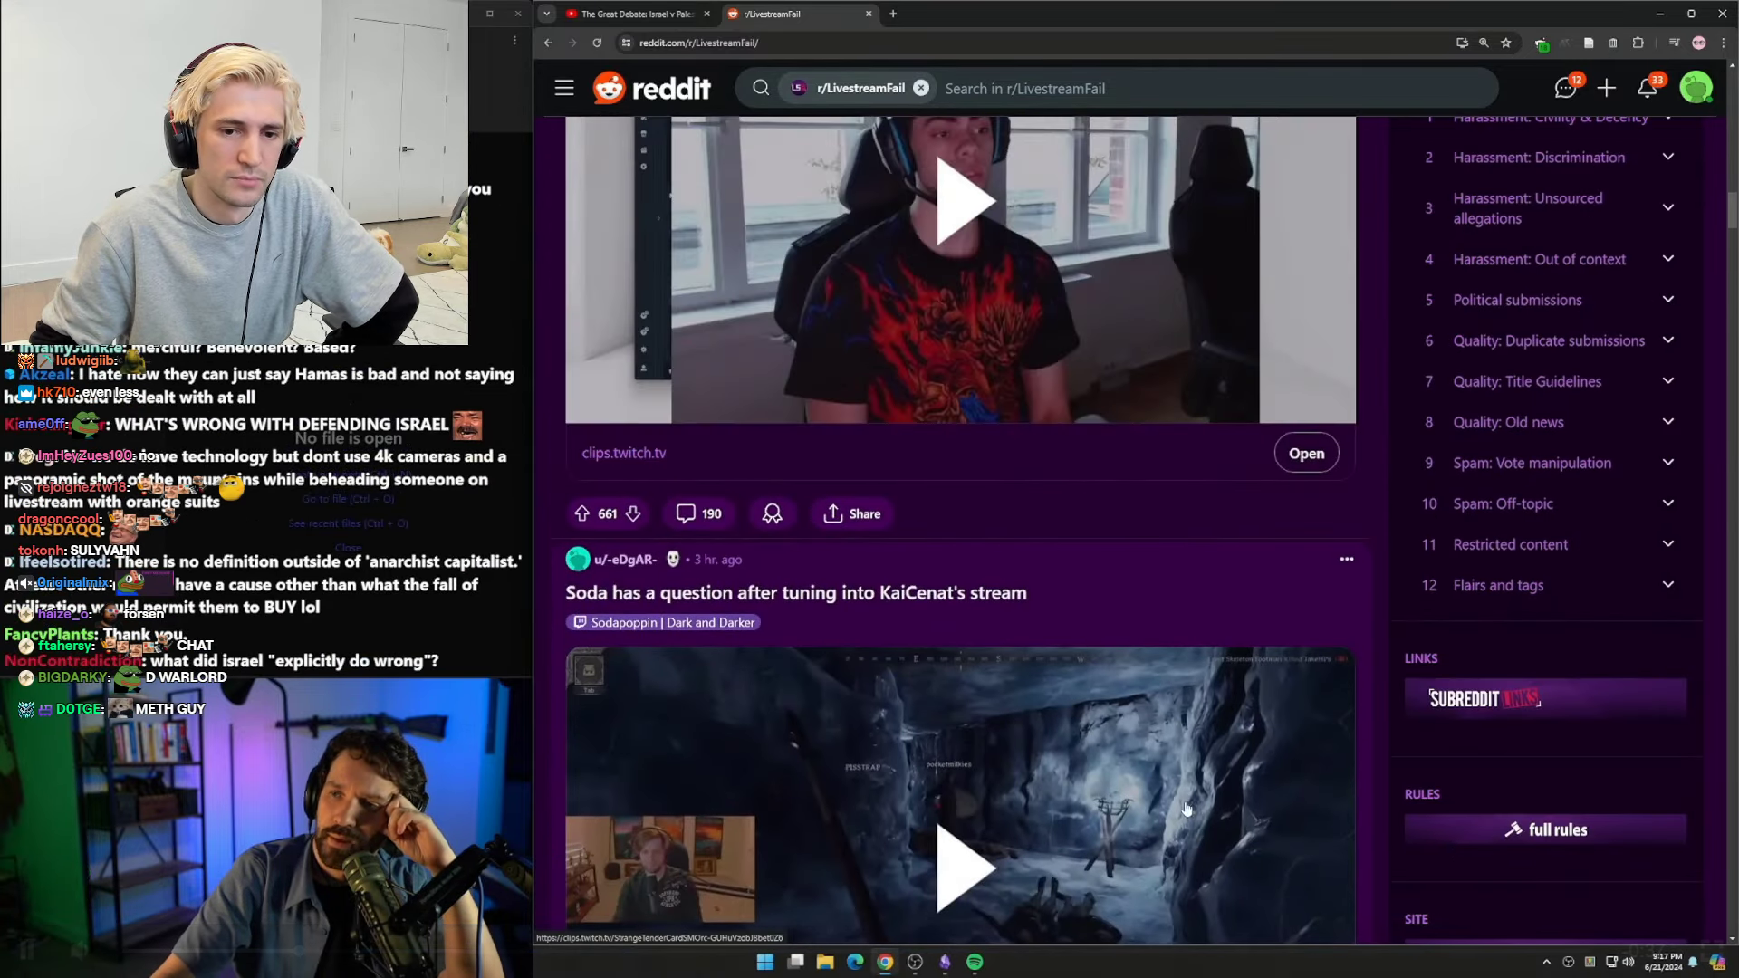
scroll(1182, 797, "up", 4)
scroll(1183, 796, "up", 4)
scroll(988, 781, "down", 5)
scroll(986, 781, "down", 5)
scroll(1123, 910, "down", 5)
scroll(868, 501, "down", 3)
scroll(749, 550, "down", 3)
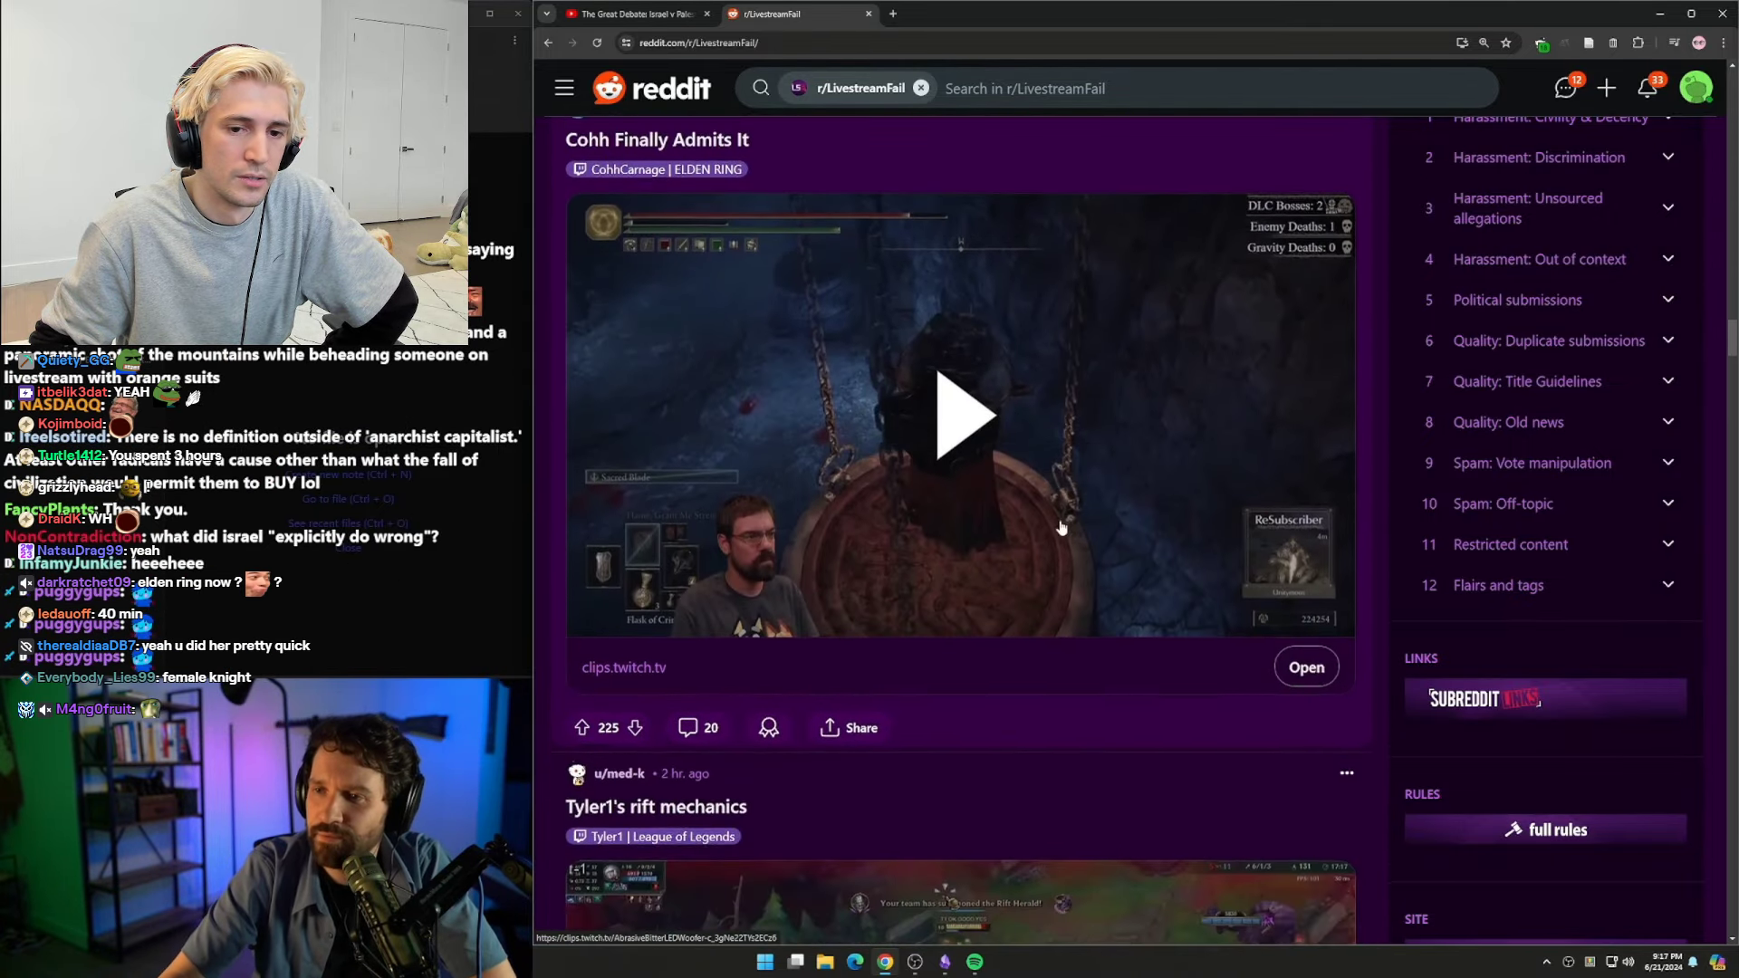
scroll(1048, 528, "down", 5)
scroll(1047, 527, "down", 4)
scroll(1087, 612, "down", 4)
scroll(1255, 700, "down", 4)
scroll(1256, 700, "down", 5)
scroll(897, 558, "down", 4)
scroll(897, 407, "down", 4)
scroll(1261, 633, "down", 3)
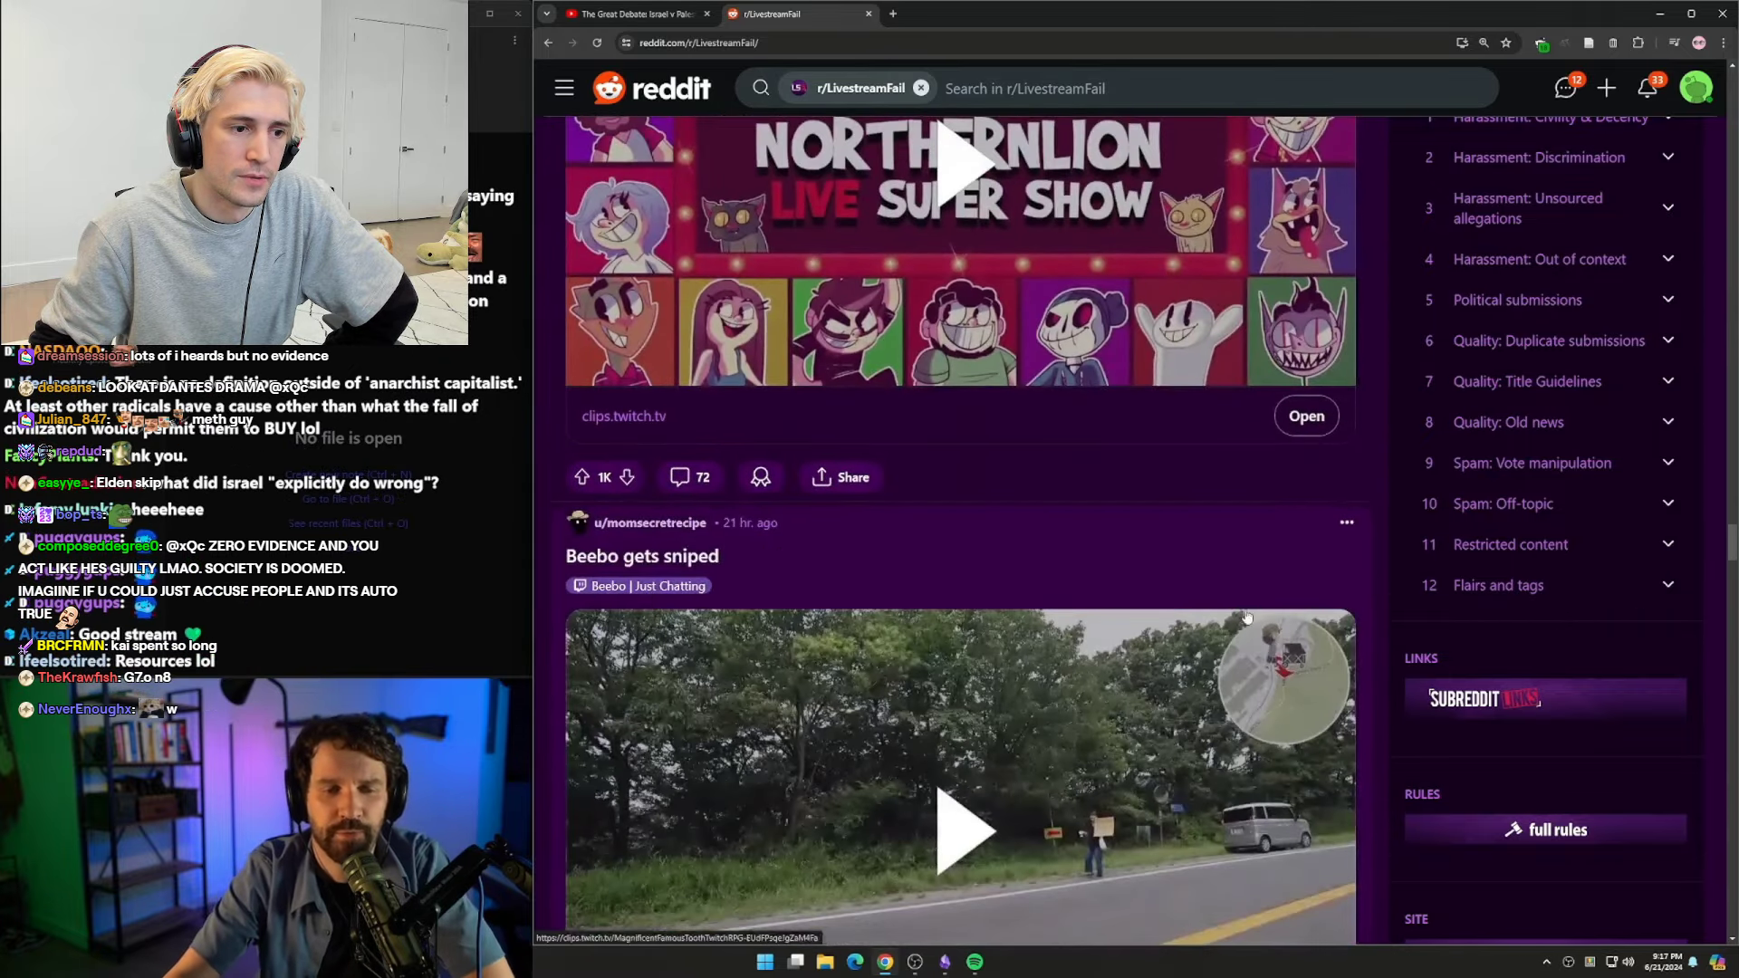
scroll(1224, 672, "down", 4)
scroll(1143, 733, "down", 1)
scroll(1142, 735, "down", 5)
scroll(1142, 734, "down", 1)
scroll(1372, 585, "up", 2)
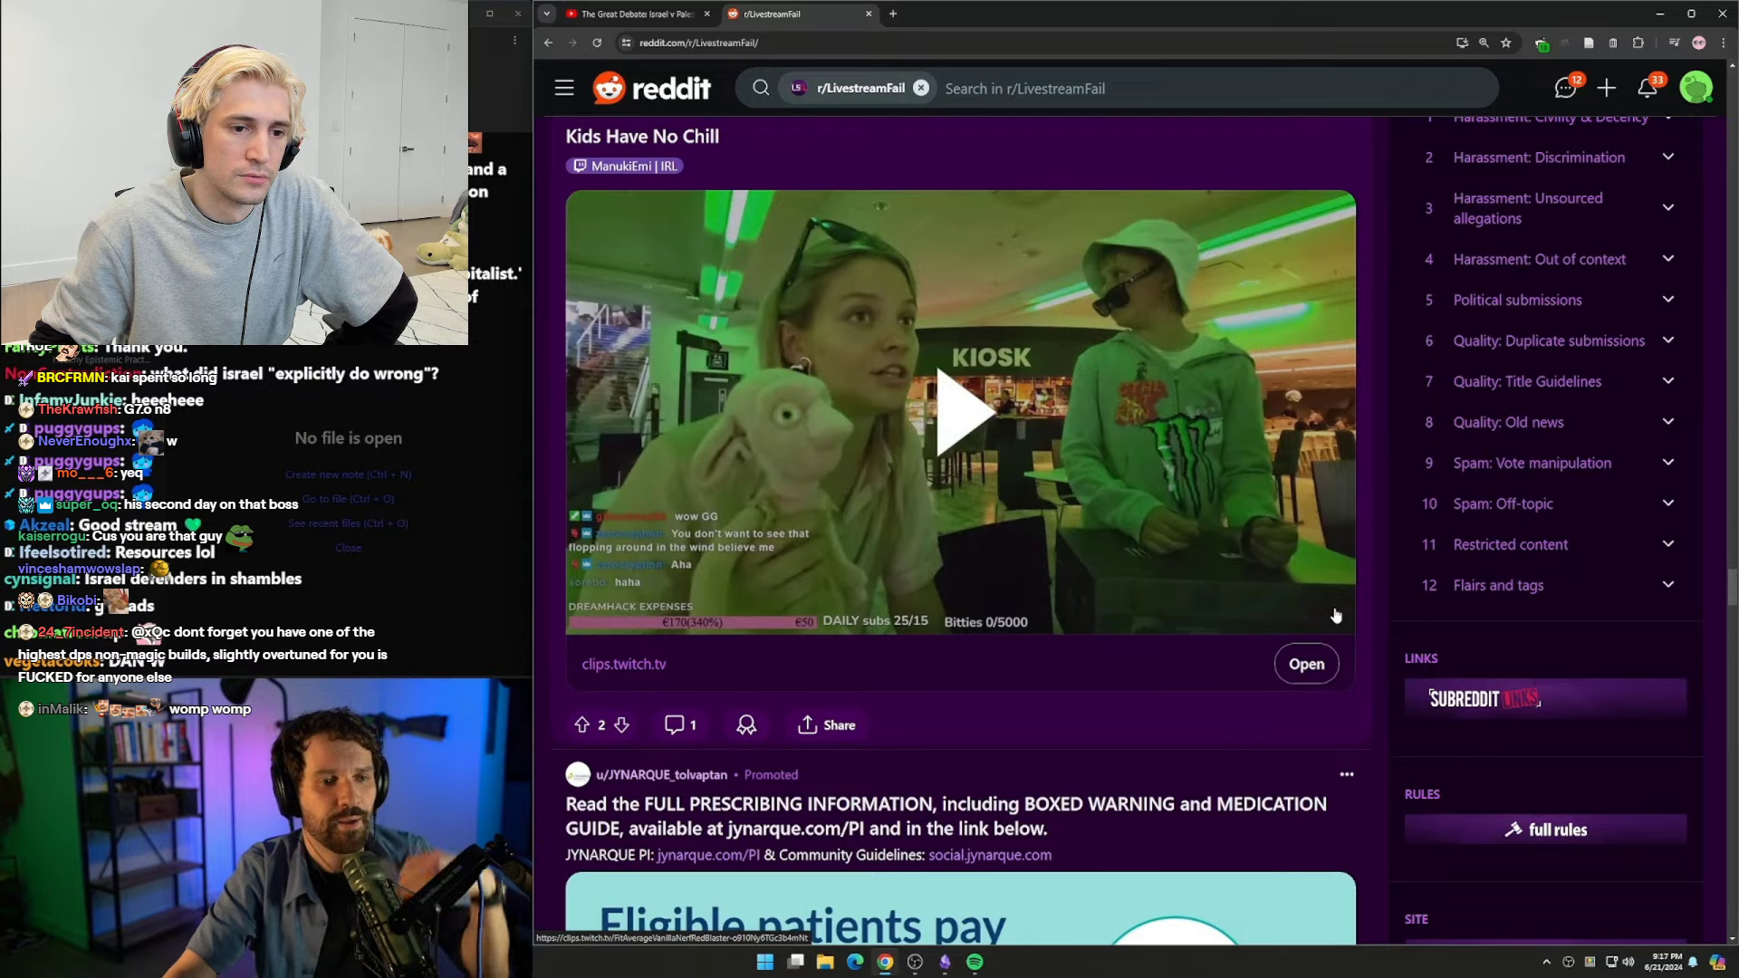
scroll(1356, 663, "down", 5)
scroll(1224, 734, "down", 5)
scroll(1224, 761, "down", 3)
scroll(1028, 761, "up", 3)
scroll(1029, 761, "down", 5)
scroll(1223, 734, "down", 5)
scroll(1356, 745, "down", 3)
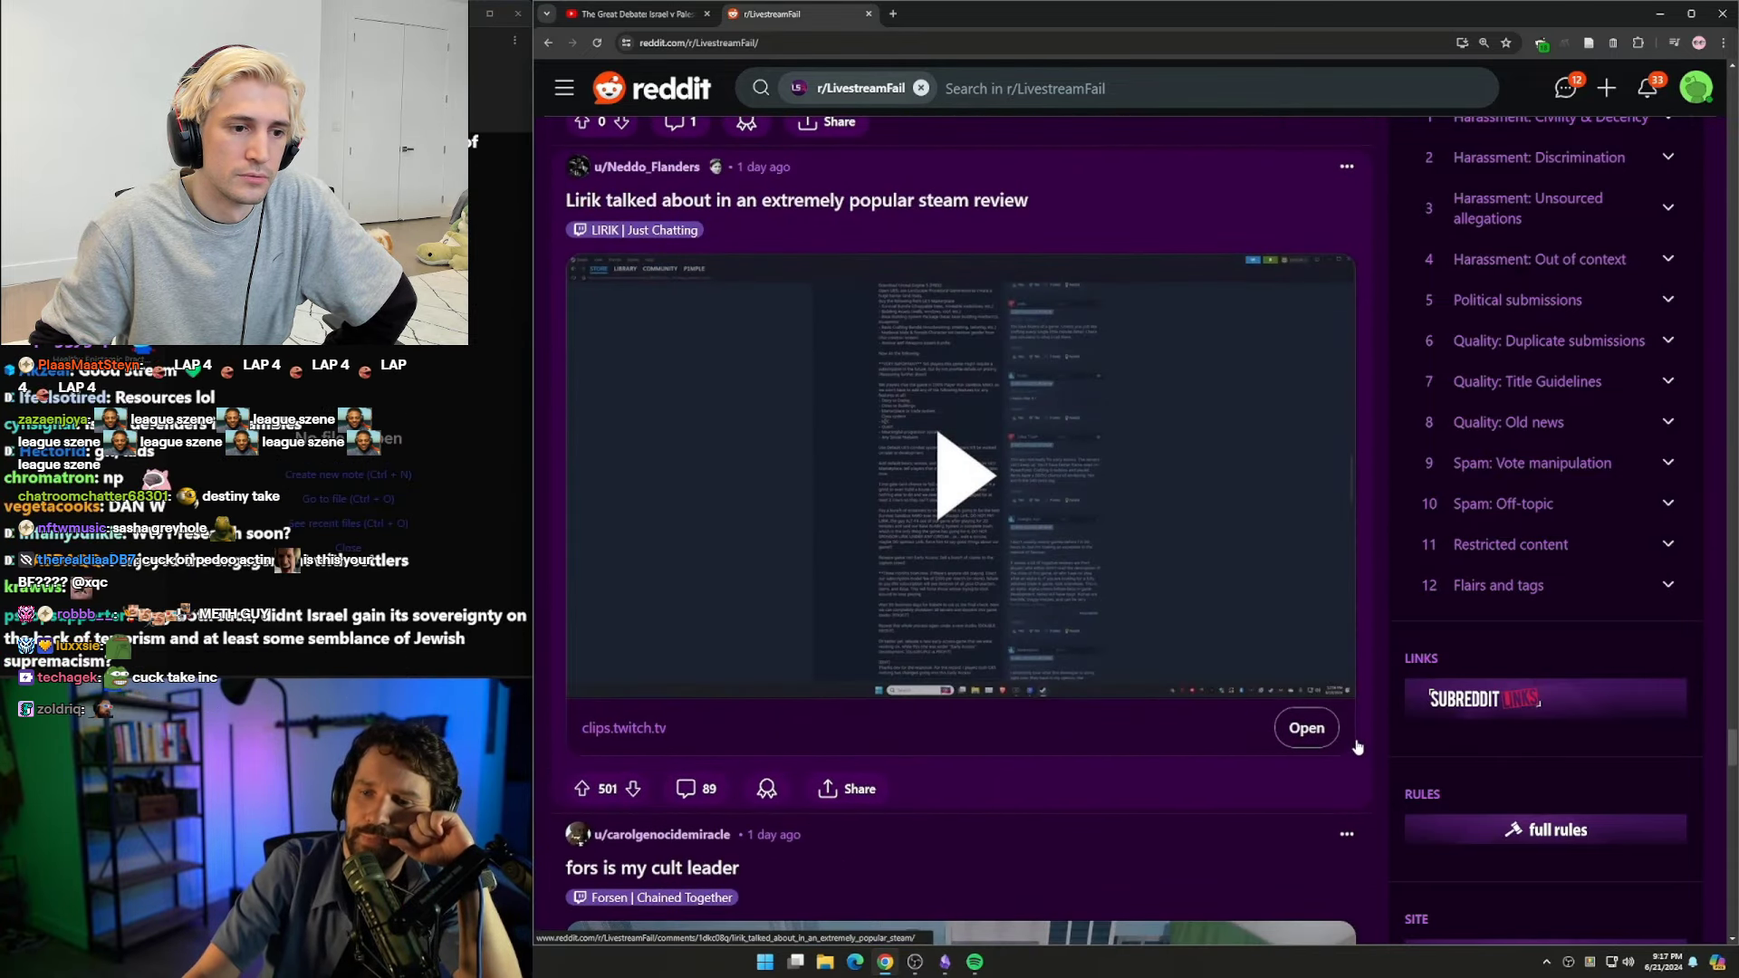
scroll(1373, 697, "down", 5)
scroll(1359, 735, "up", 2)
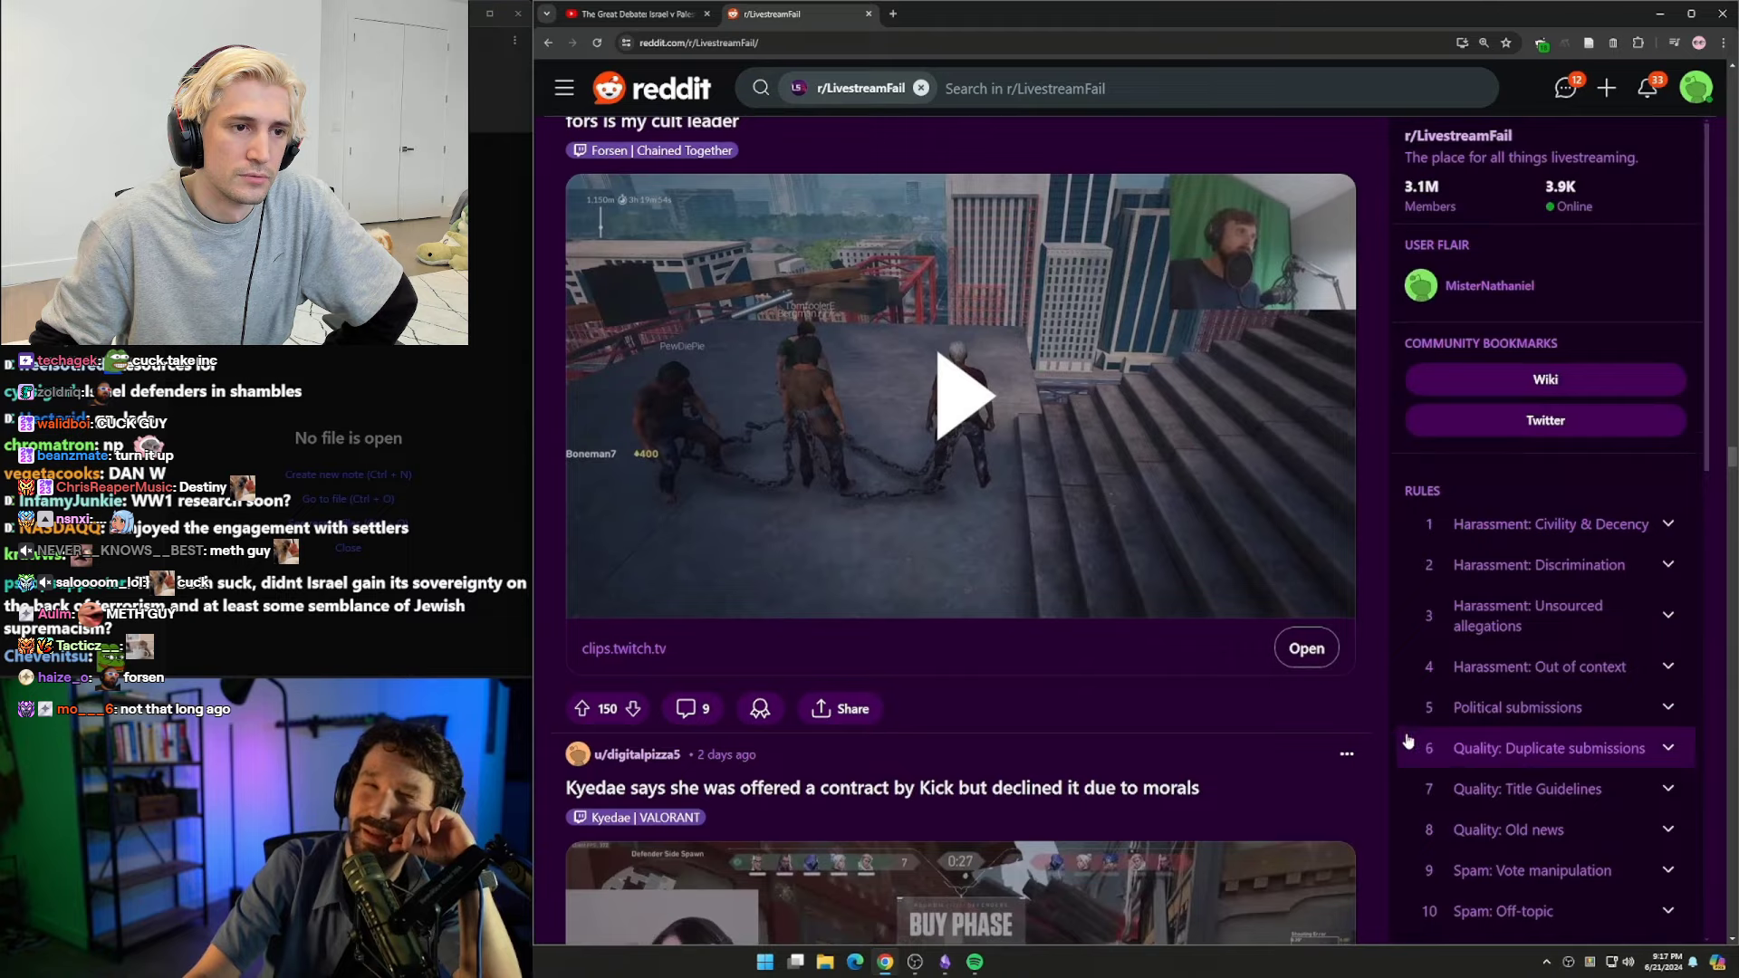
scroll(1359, 751, "up", 2)
scroll(1358, 751, "up", 5)
scroll(1359, 752, "up", 4)
scroll(1357, 752, "up", 3)
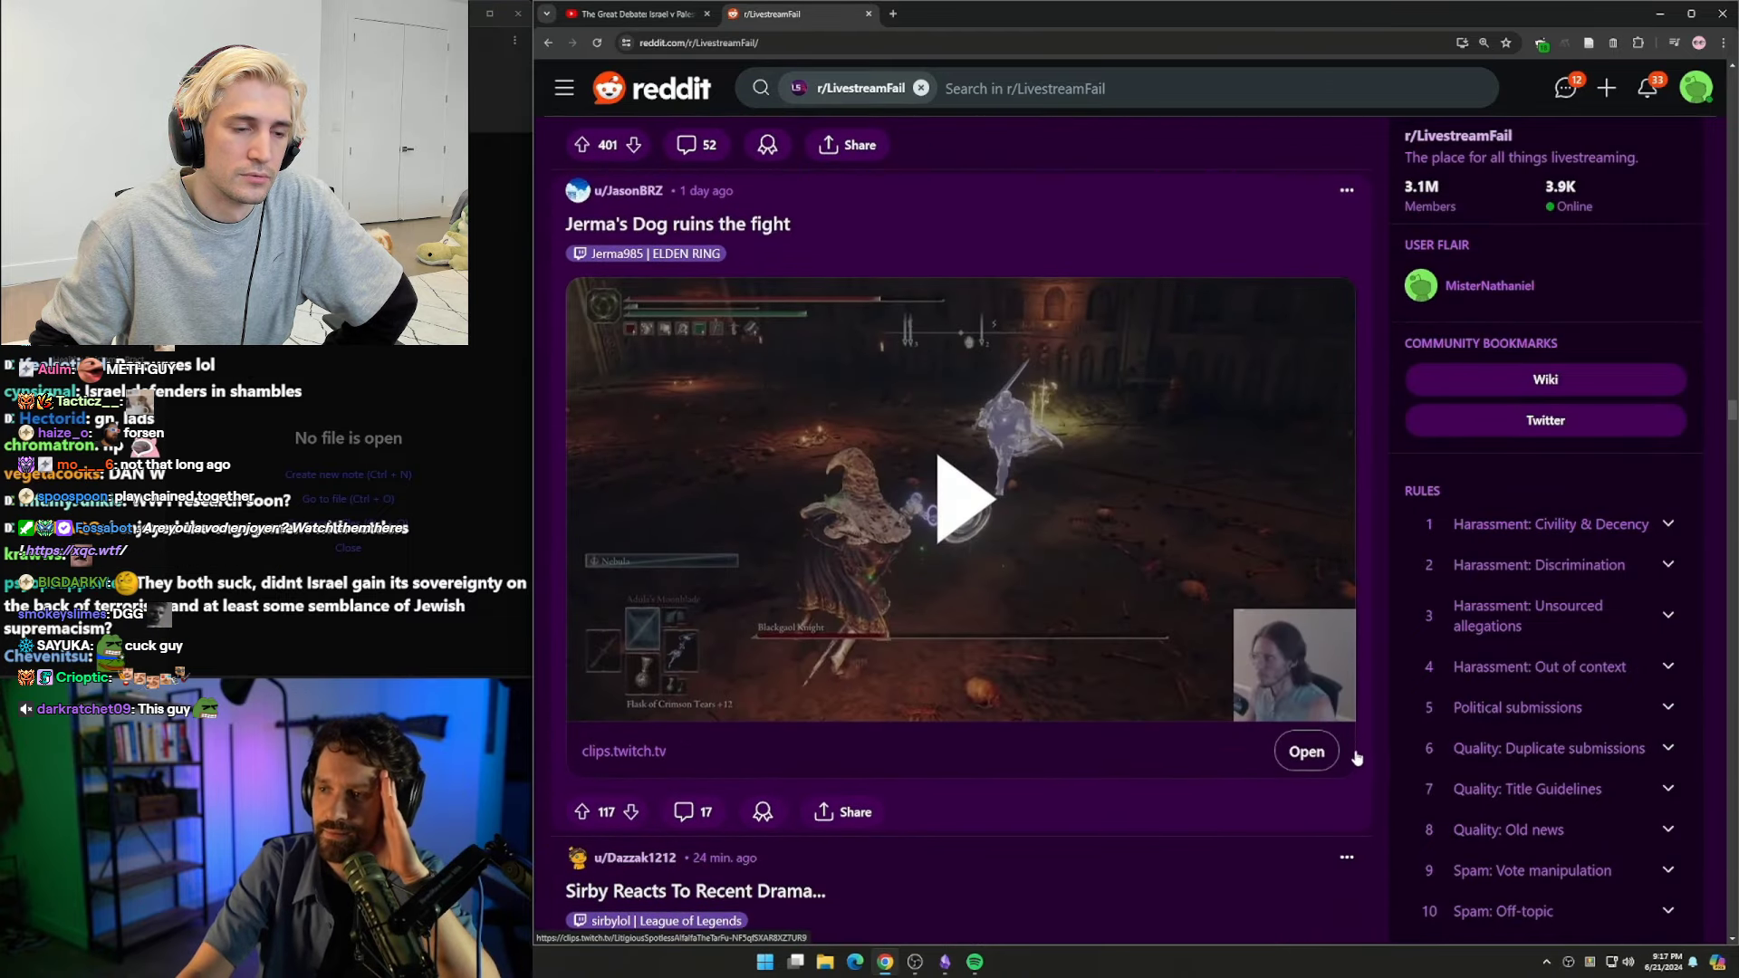
scroll(1382, 830, "up", 5)
scroll(1382, 829, "up", 5)
scroll(1382, 830, "down", 4)
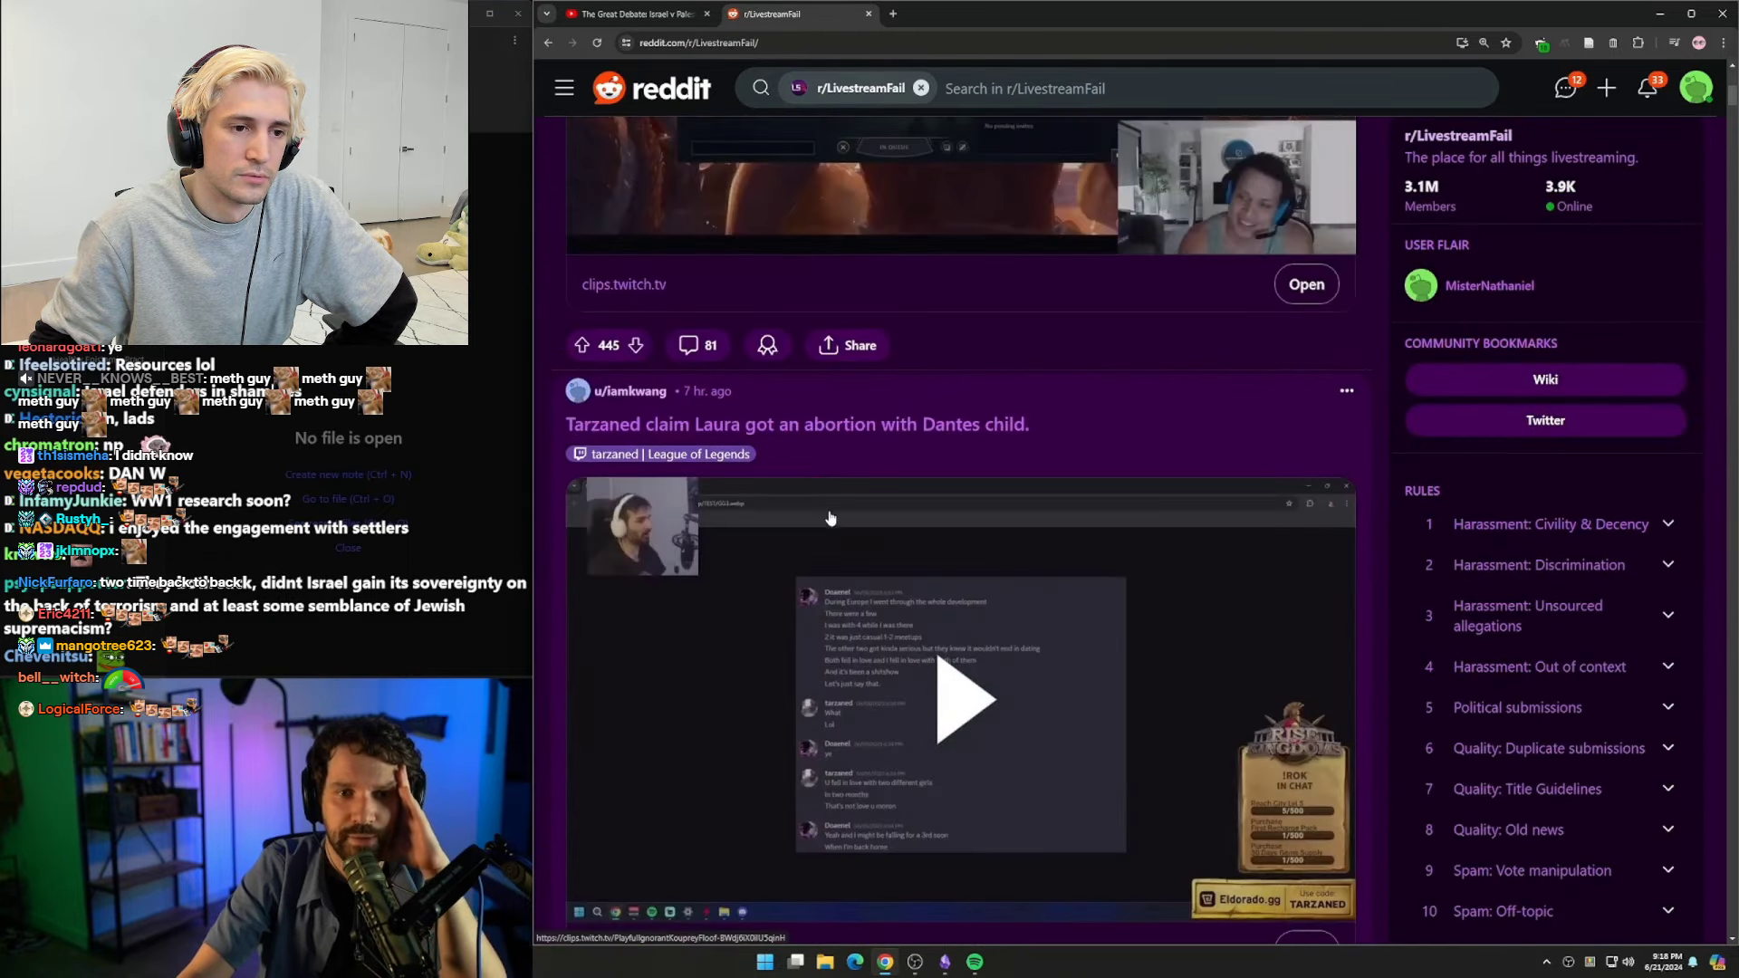
scroll(1382, 829, "down", 2)
scroll(951, 608, "up", 5)
scroll(1030, 626, "up", 4)
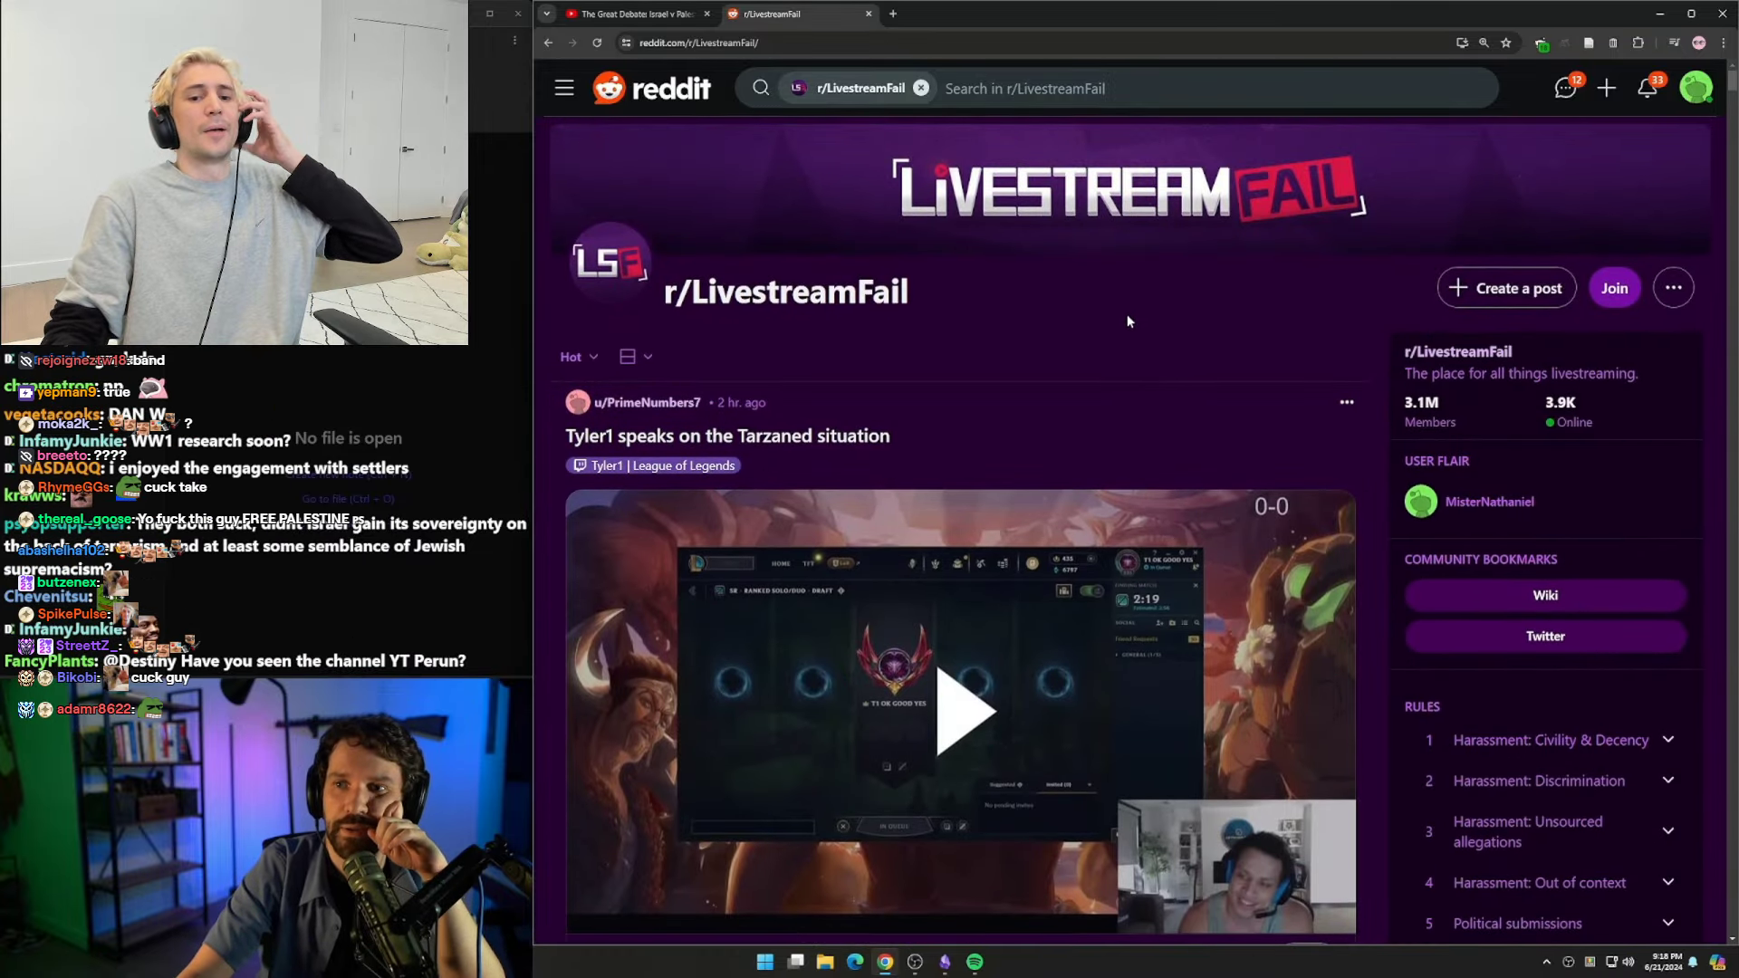
scroll(1127, 322, "down", 8)
scroll(951, 612, "down", 8)
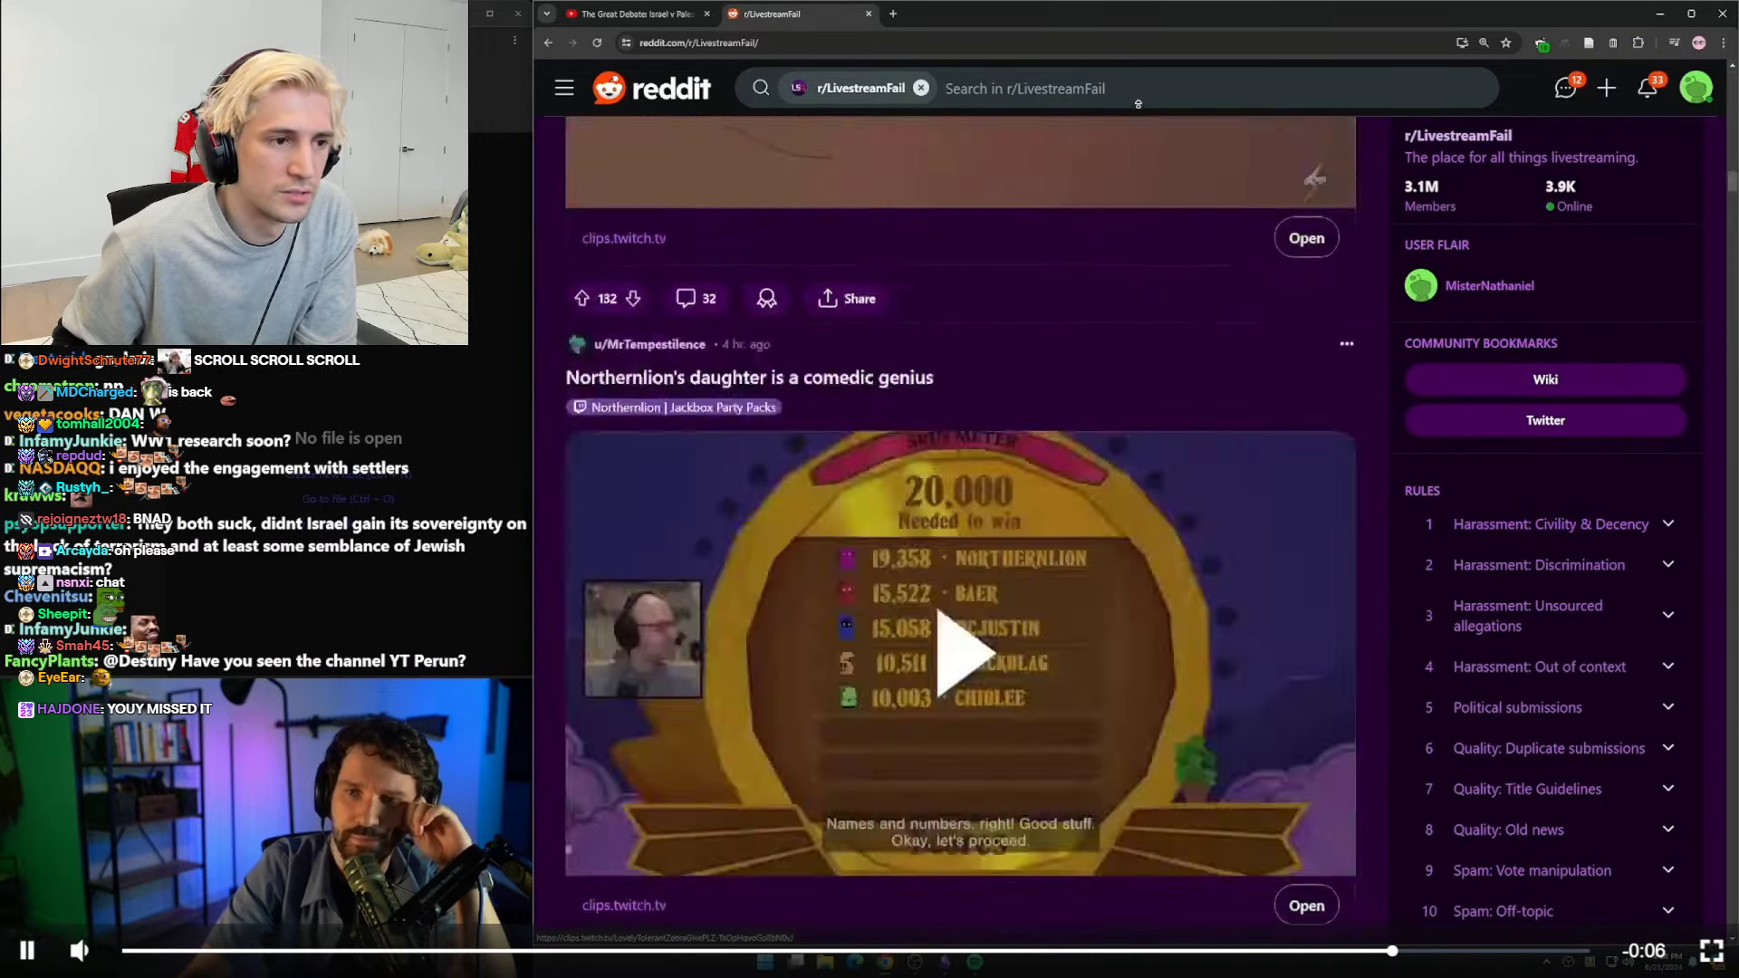
scroll(951, 544, "up", 5)
scroll(952, 545, "up", 4)
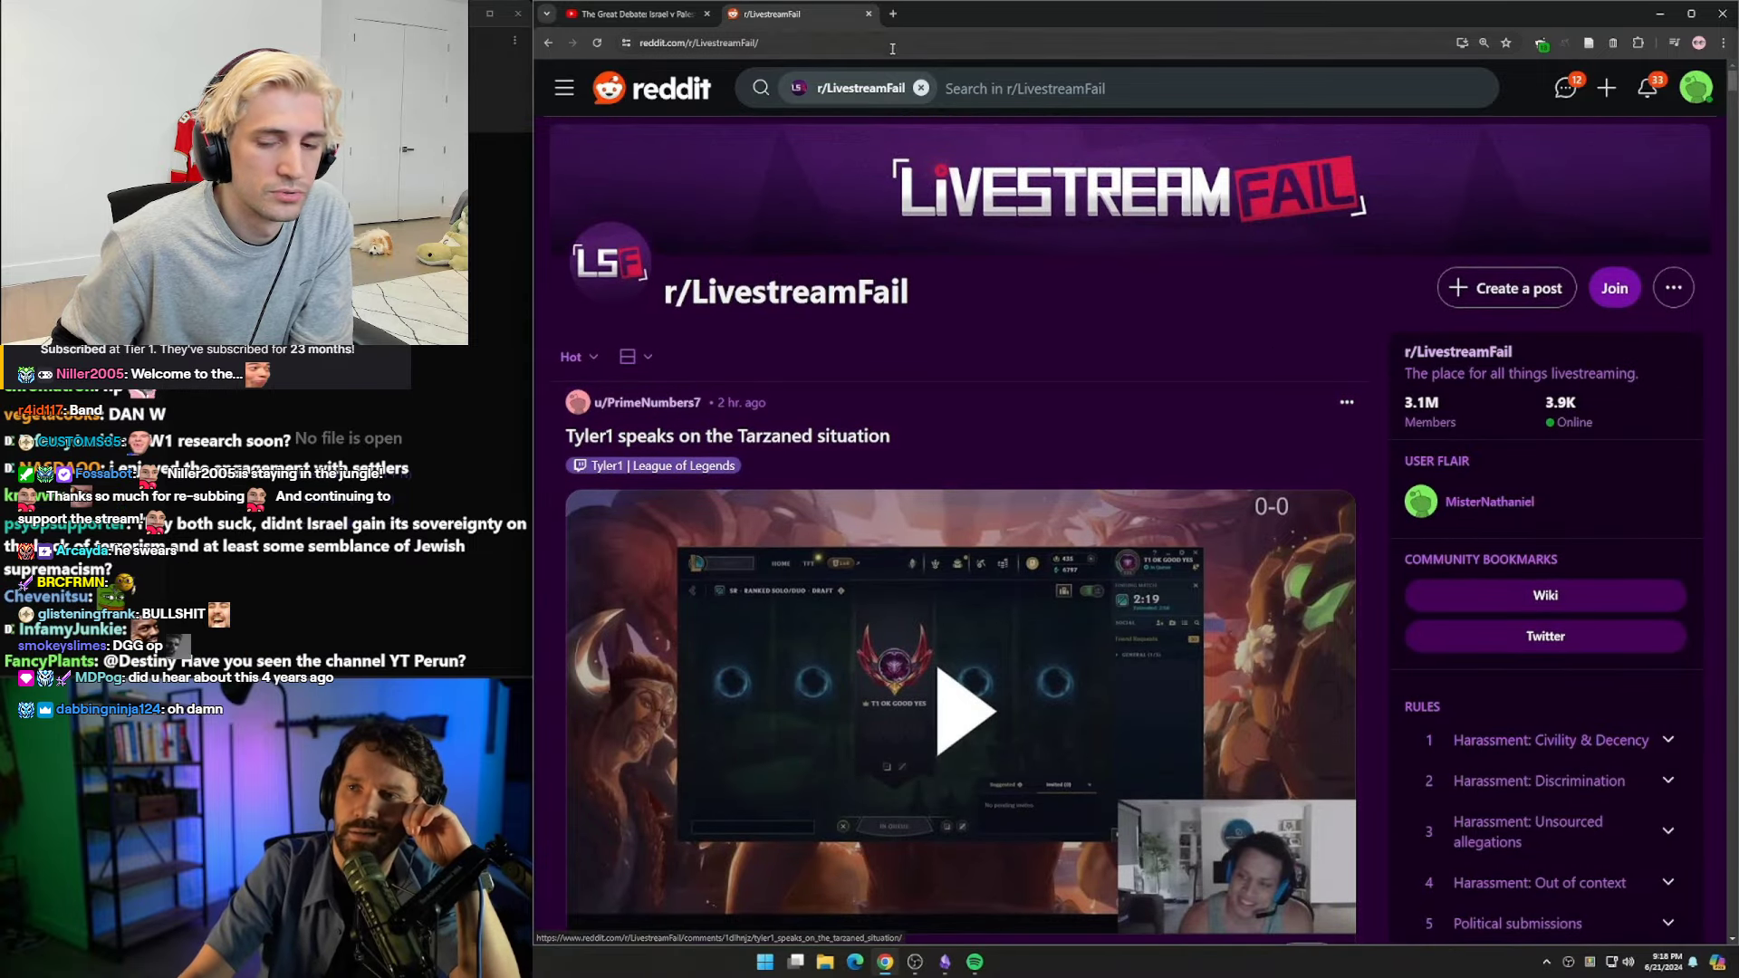
Close the subreddit tab for the debate video, restore the window, then close the Kick tab.
key("ctrl+w")
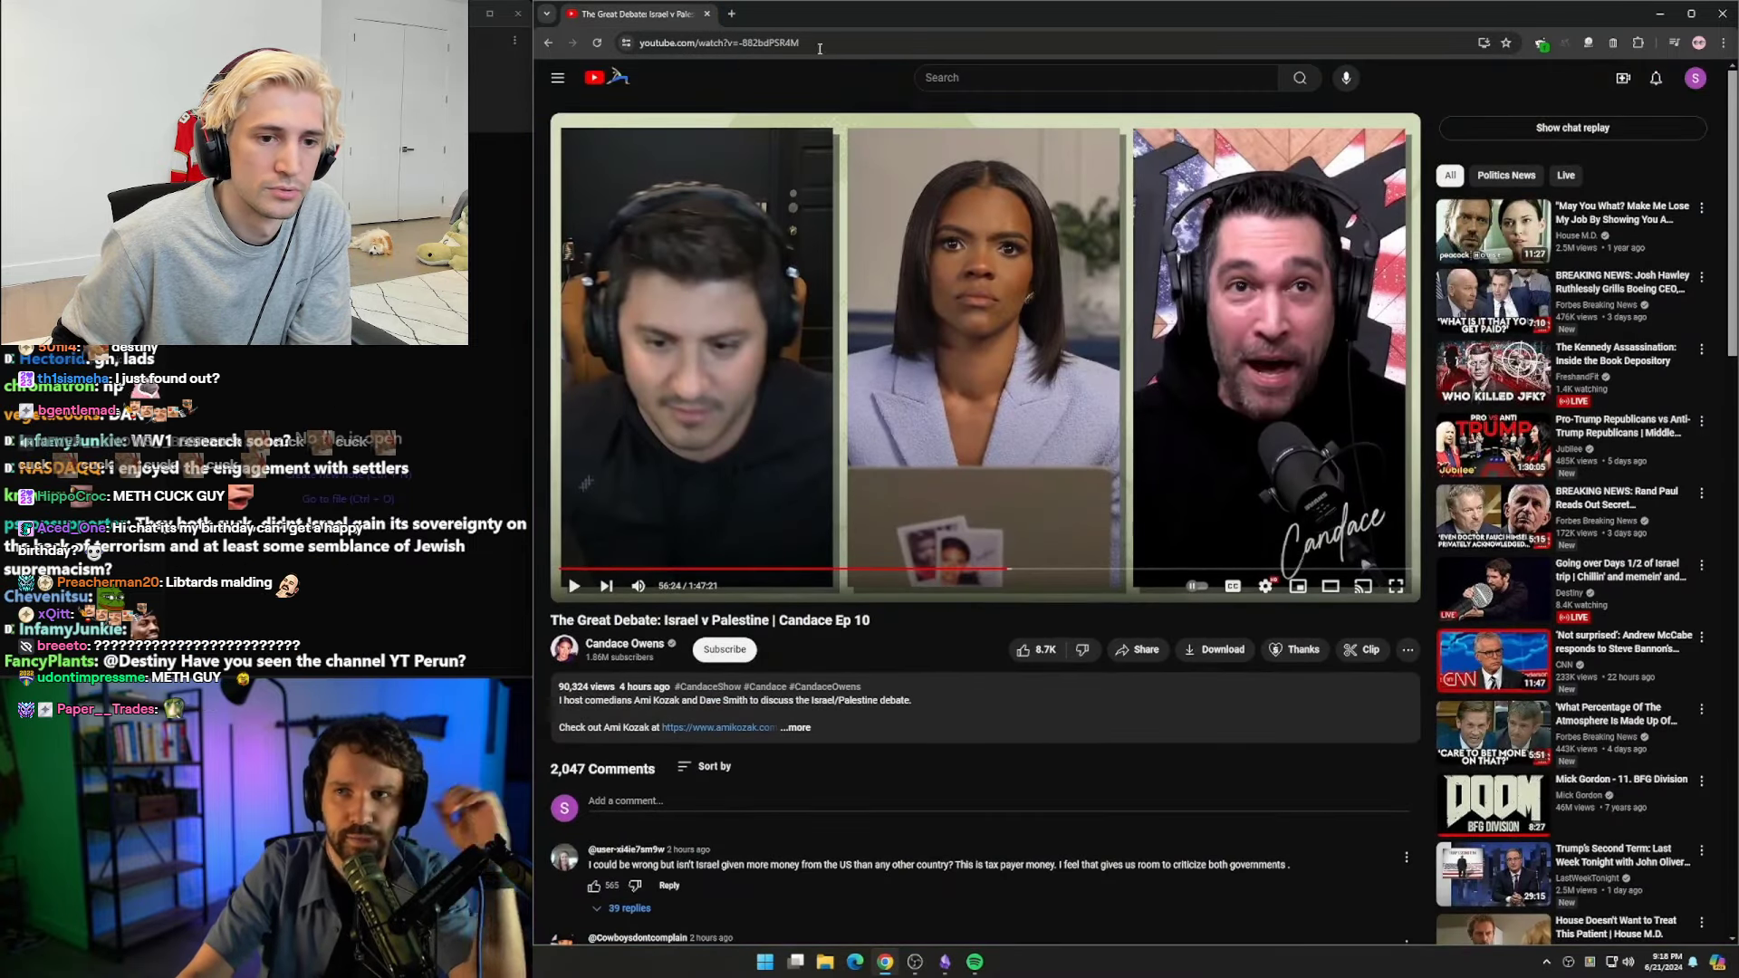
double_click(907, 15)
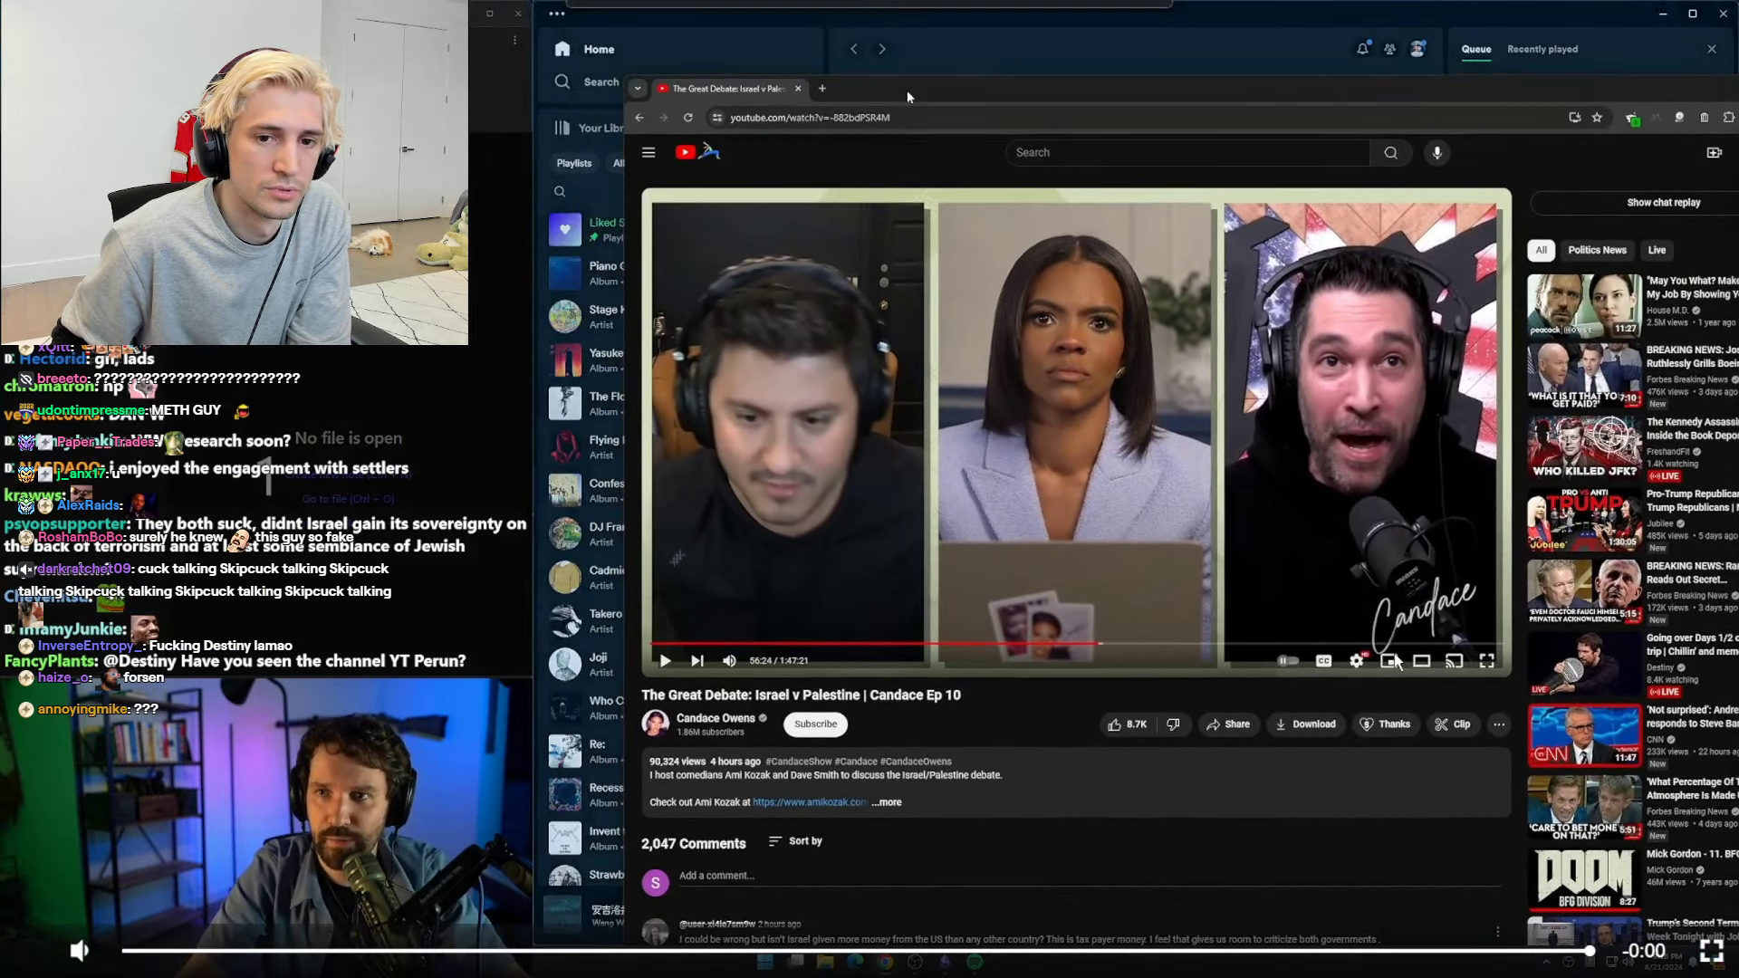
key("ctrl+w")
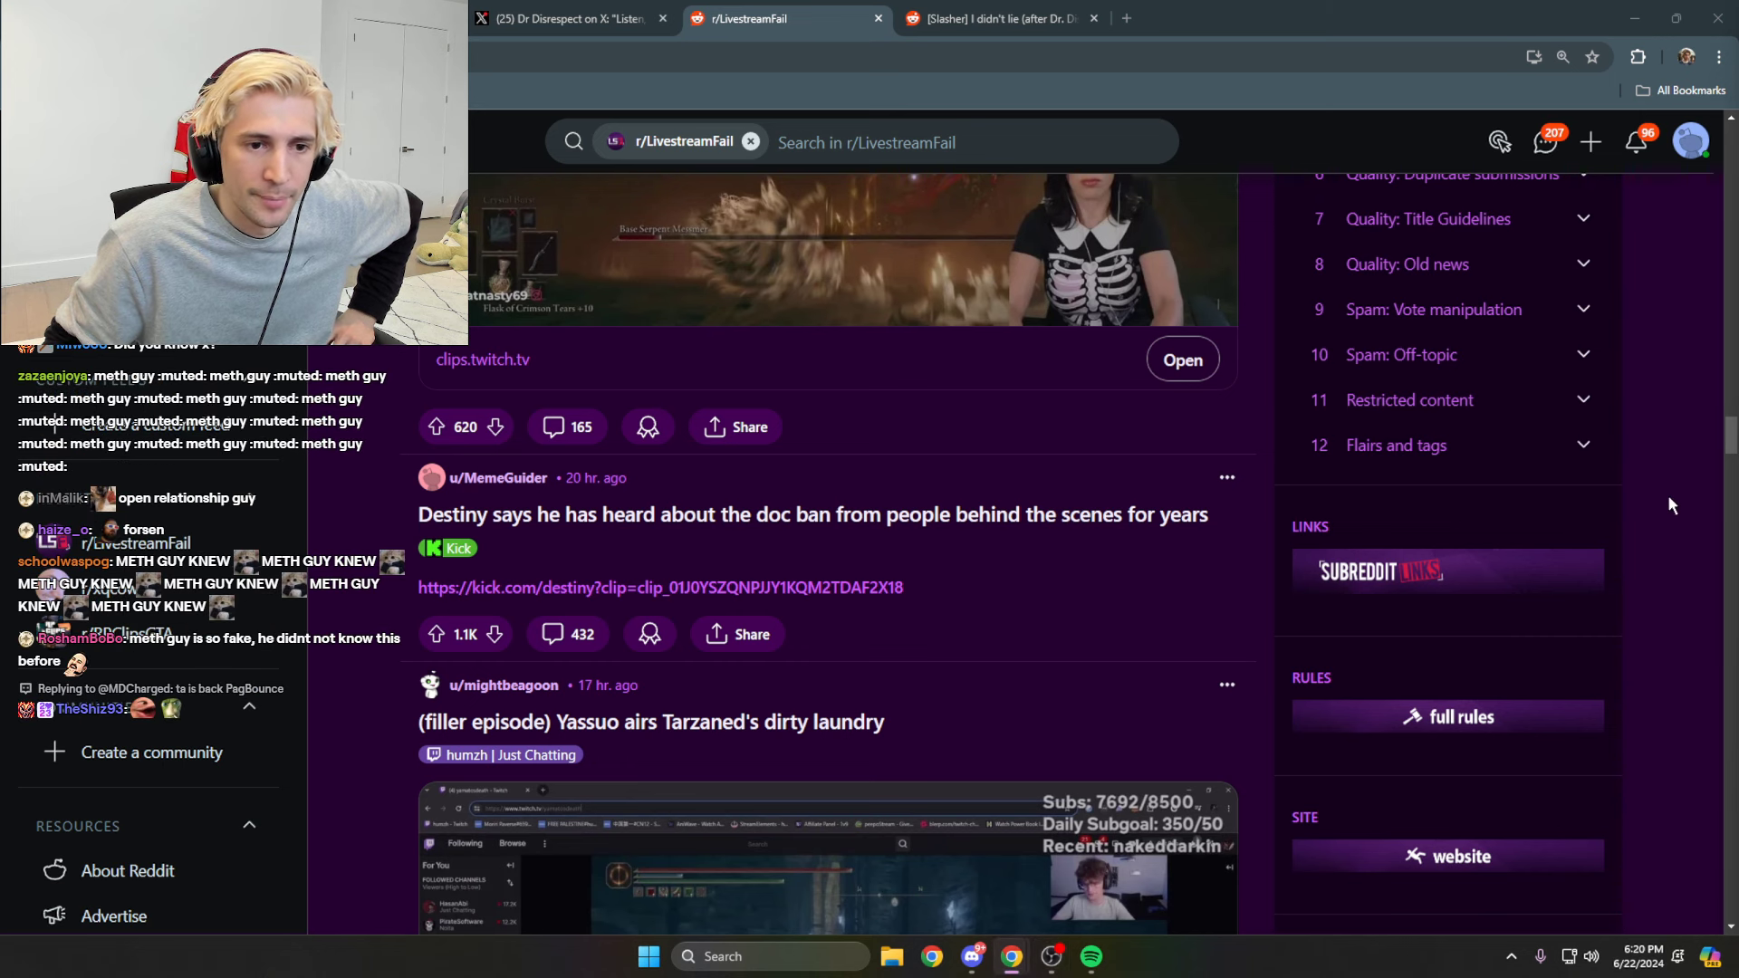
scroll(1155, 476, "down", 2)
scroll(897, 543, "down", 2)
scroll(952, 613, "down", 2)
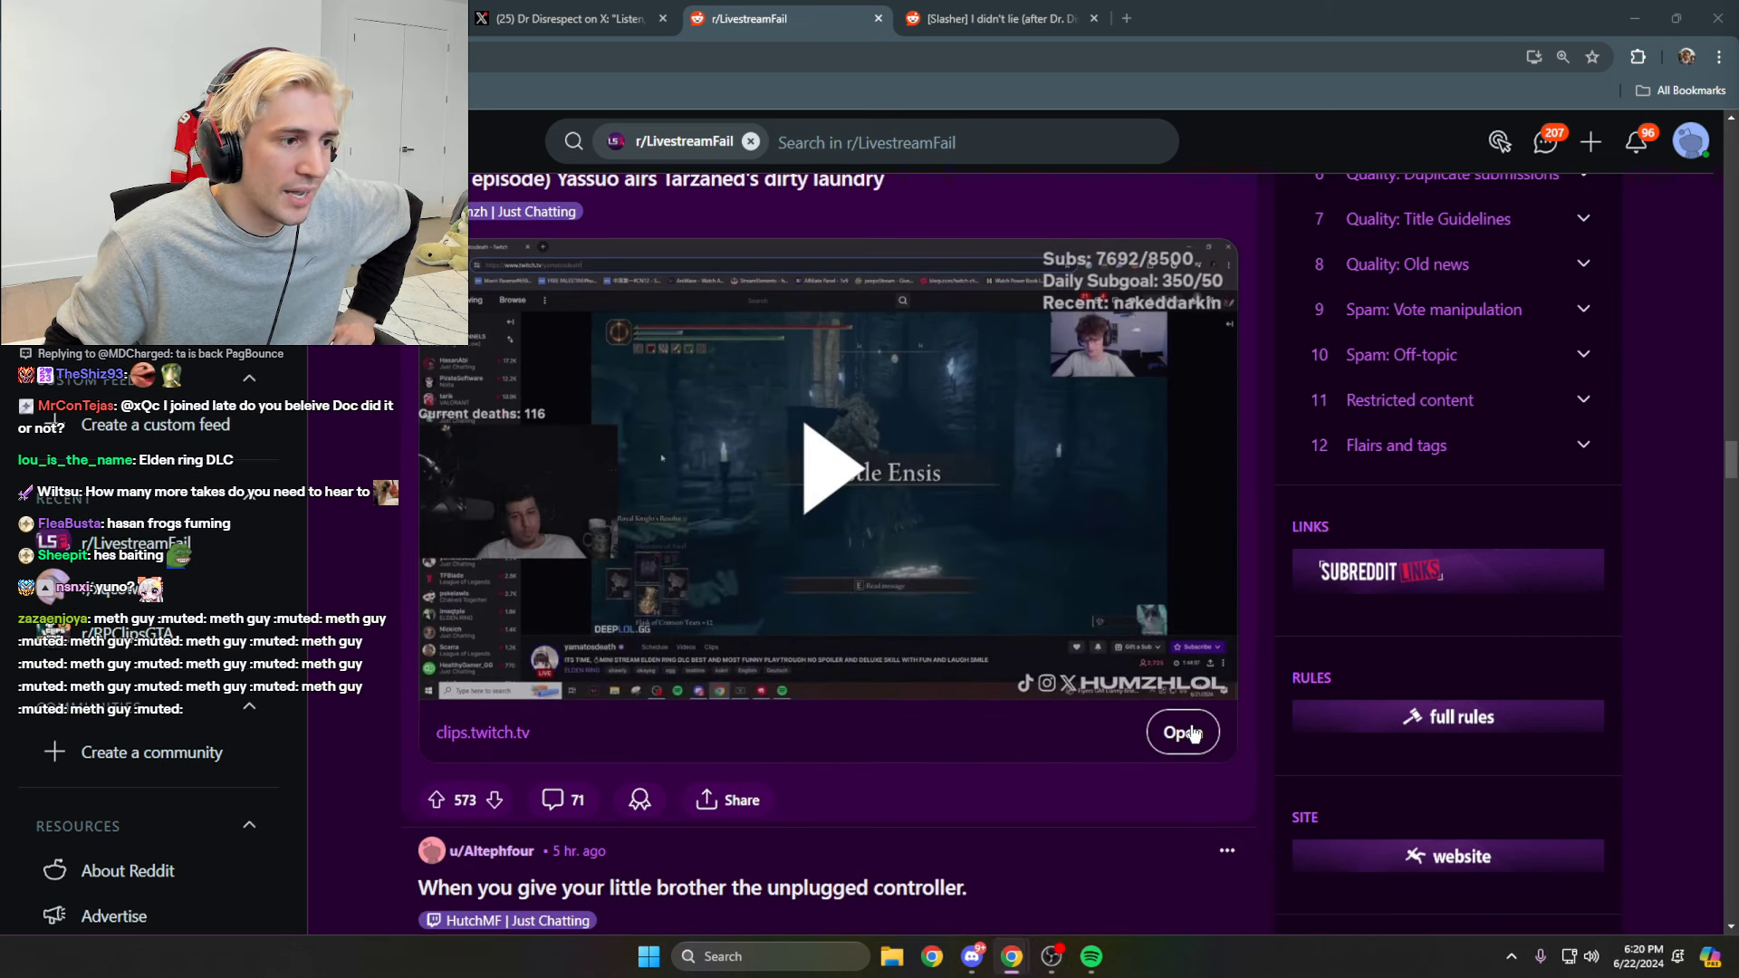